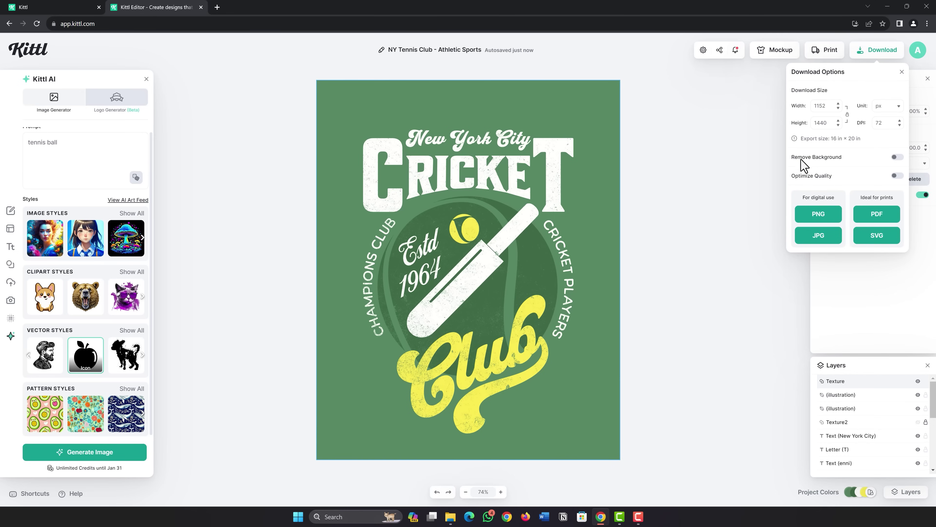
Export the cricket design as a PNG with its background removed and view the downloaded image
{"action": "left_click", "coordinate": [897, 157]}
{"action": "left_click", "coordinate": [822, 217]}
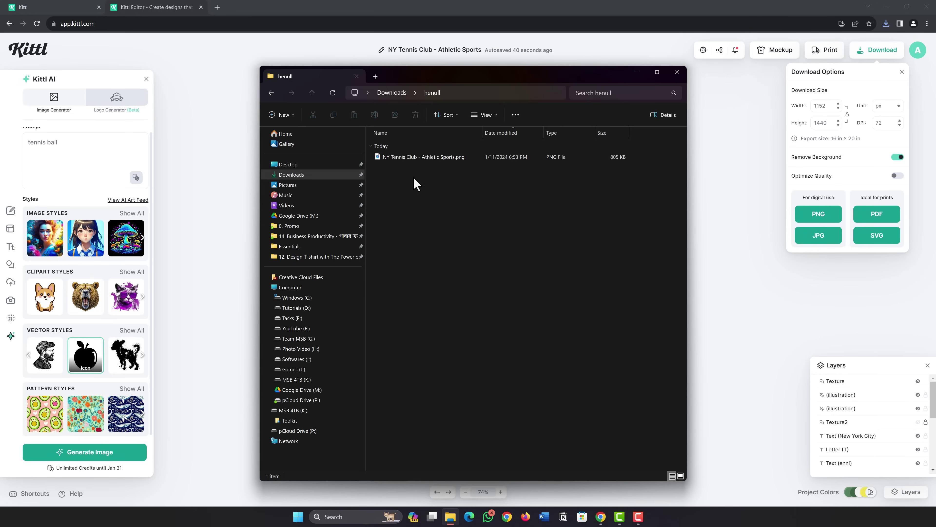
{"action": "double_click", "coordinate": [438, 157]}
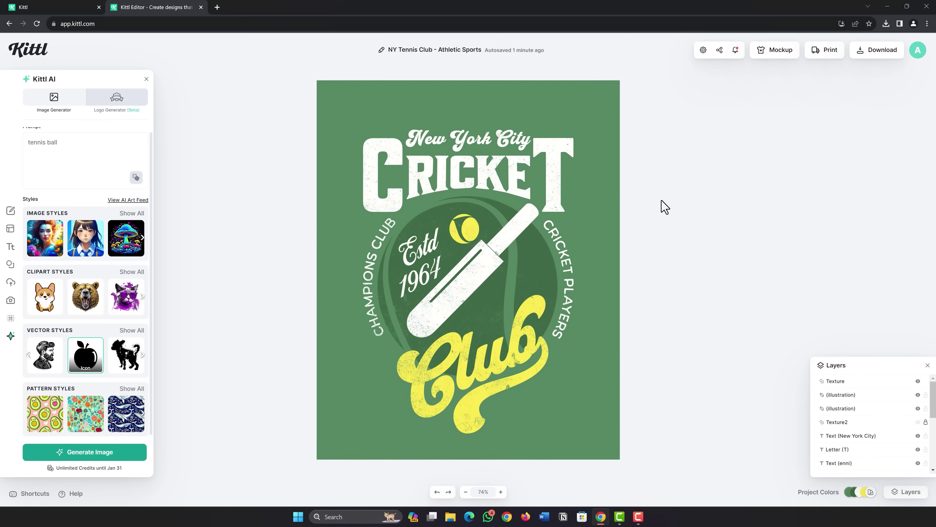
{"action": "key", "text": "alt+F4"}
Create a new project from the dashboard with a portrait artboard of 4500 × 5400 pixels
{"action": "left_click", "coordinate": [51, 8]}
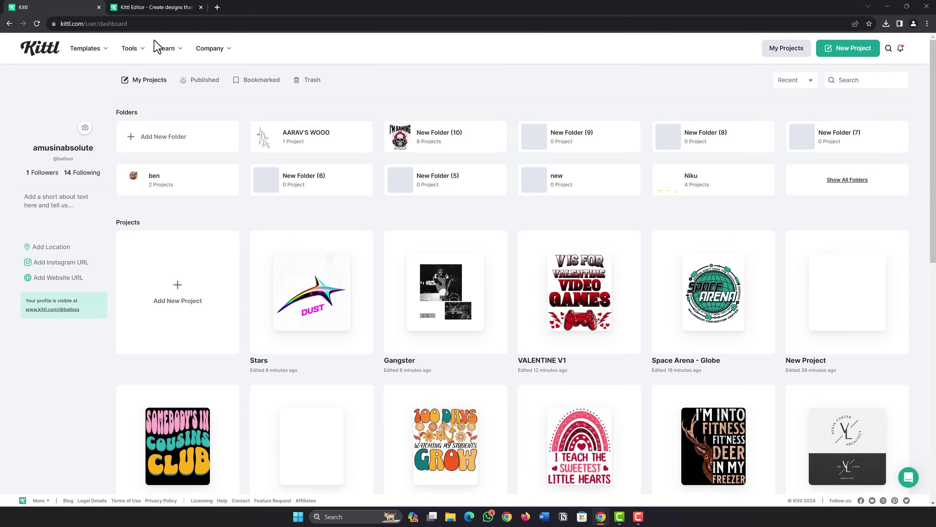
{"action": "mouse_move", "coordinate": [211, 48]}
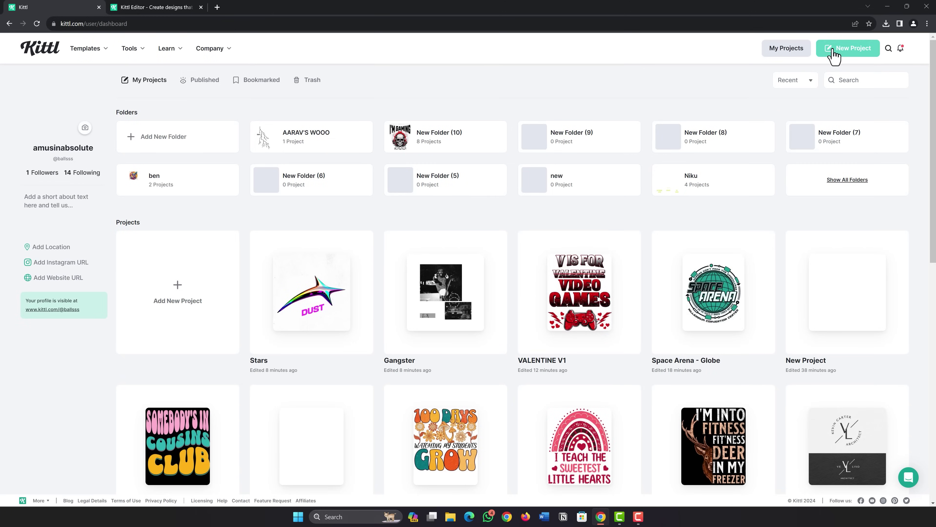
{"action": "left_click", "coordinate": [833, 52]}
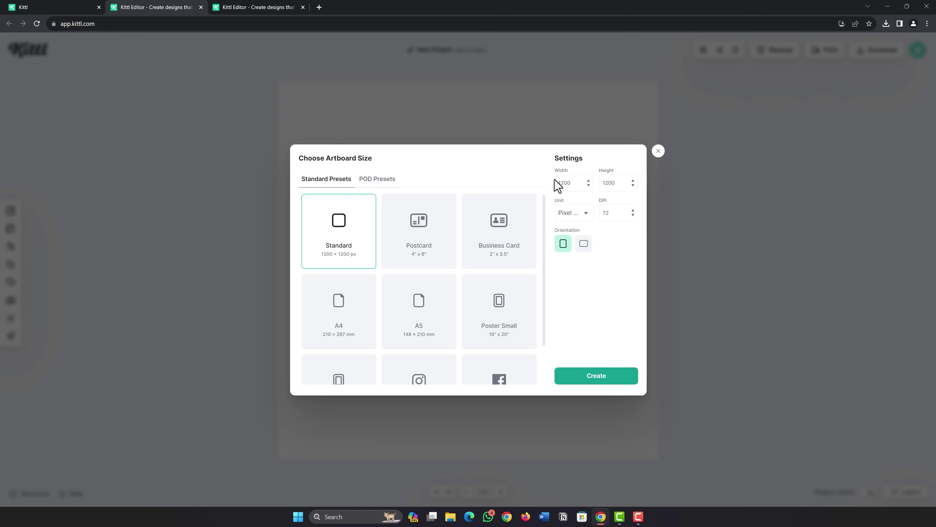
{"action": "double_click", "coordinate": [570, 183]}
{"action": "left_click_drag", "start_coordinate": [570, 183], "coordinate": [513, 176]}
{"action": "type", "text": "4500"}
{"action": "double_click", "coordinate": [614, 183]}
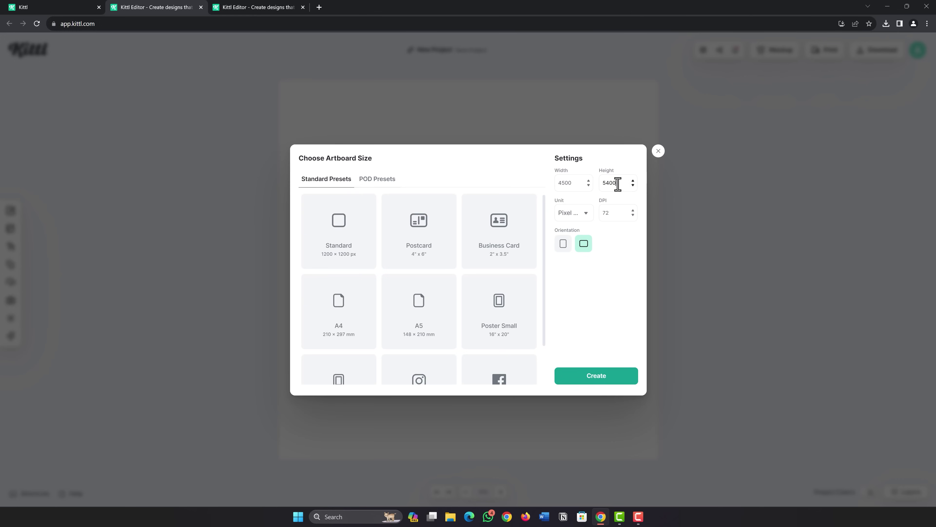
{"action": "type", "text": "5400"}
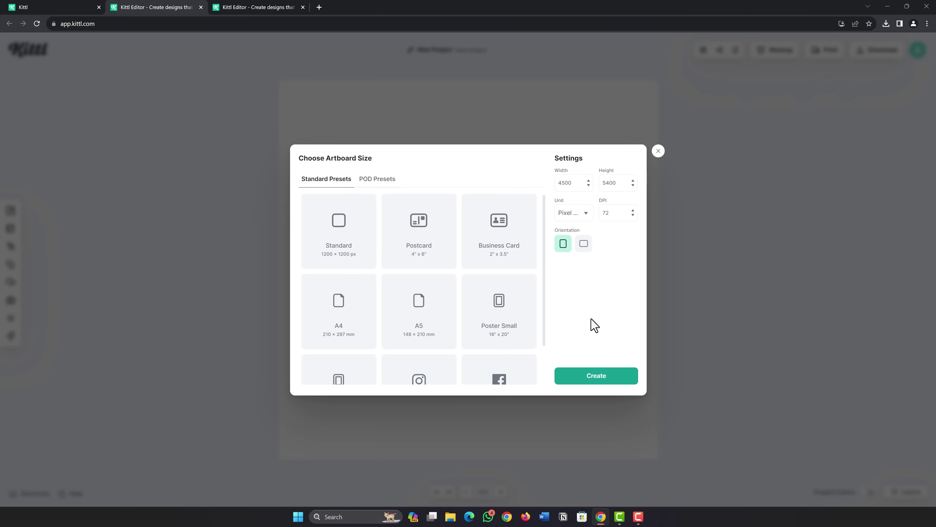
{"action": "left_click", "coordinate": [597, 376]}
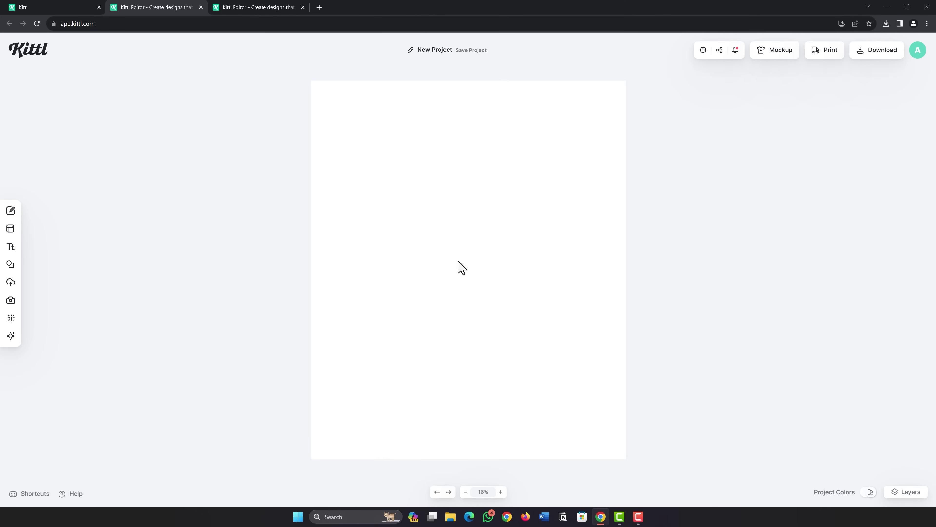
Browse the template library and switch its category from Logo to T-Shirts
{"action": "left_click", "coordinate": [11, 230]}
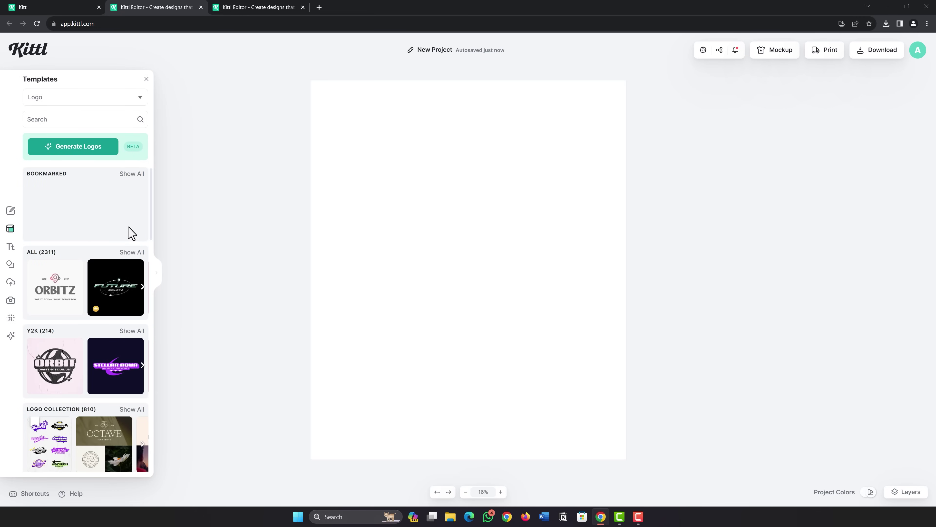
{"action": "scroll", "coordinate": [131, 234], "scroll_direction": "down", "scroll_amount": 12}
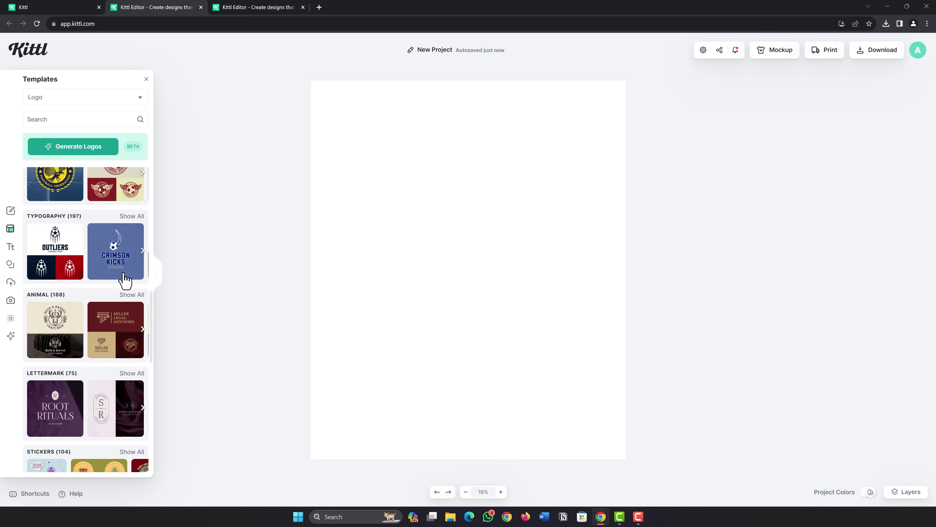
{"action": "scroll", "coordinate": [126, 281], "scroll_direction": "up", "scroll_amount": 12}
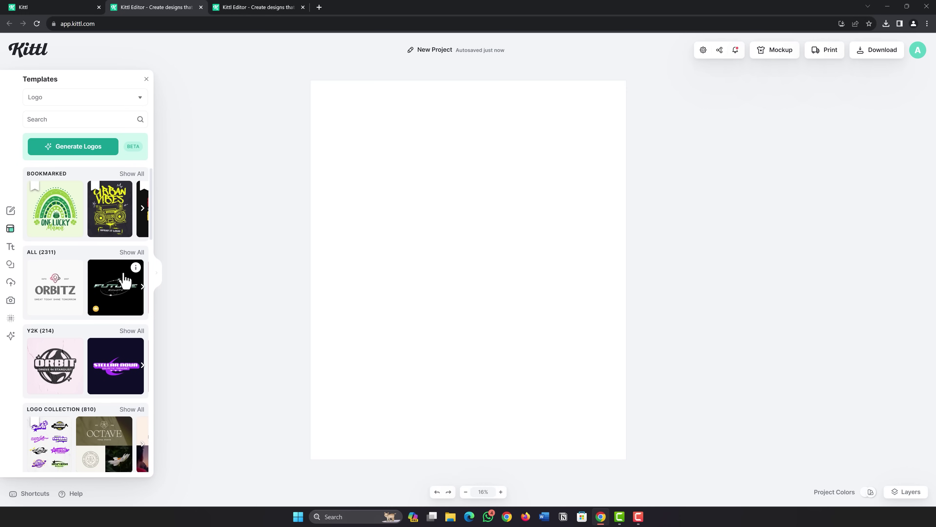
{"action": "left_click", "coordinate": [78, 100]}
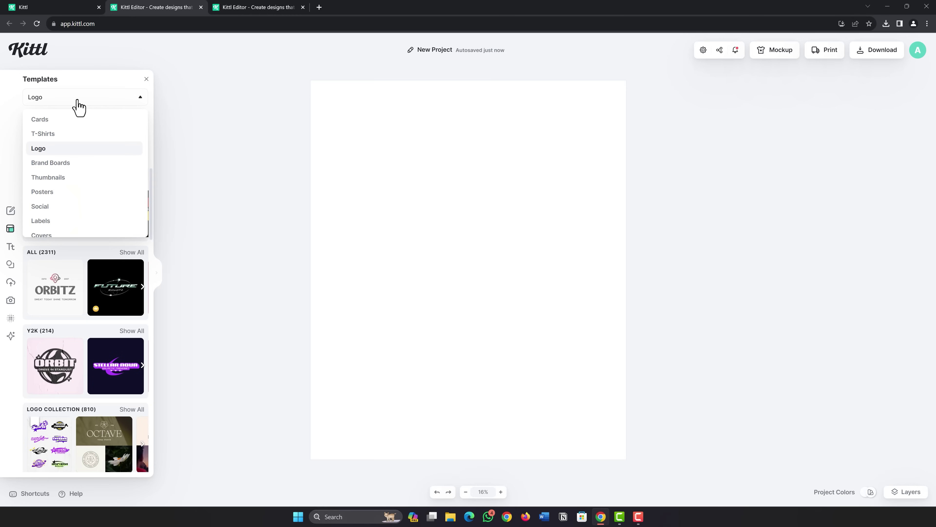
{"action": "left_click", "coordinate": [55, 134]}
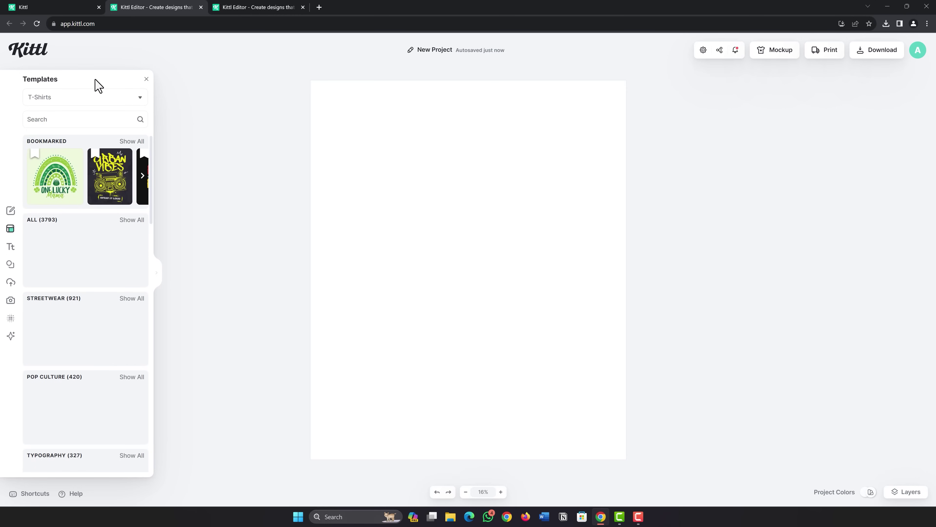
Browse the T-shirt templates, search them for "killer" and load the Silent Killer tiger design
{"action": "scroll", "coordinate": [90, 267], "scroll_direction": "down", "scroll_amount": 6}
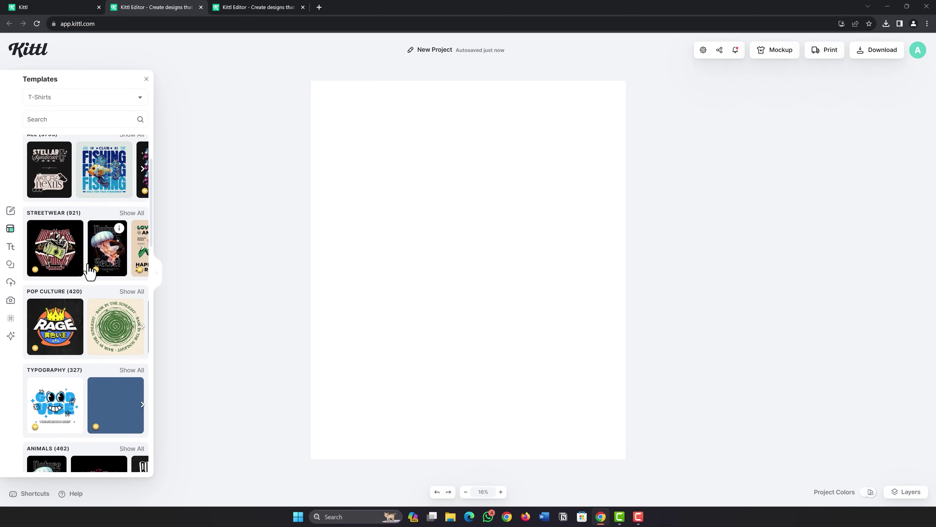
{"action": "left_click", "coordinate": [157, 273]}
{"action": "scroll", "coordinate": [358, 284], "scroll_direction": "down", "scroll_amount": 6}
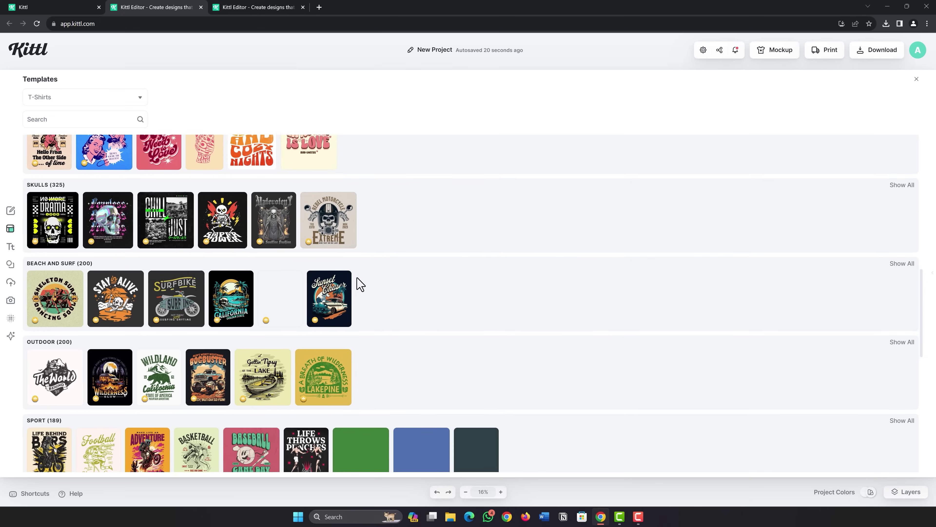
{"action": "scroll", "coordinate": [360, 284], "scroll_direction": "down", "scroll_amount": 10}
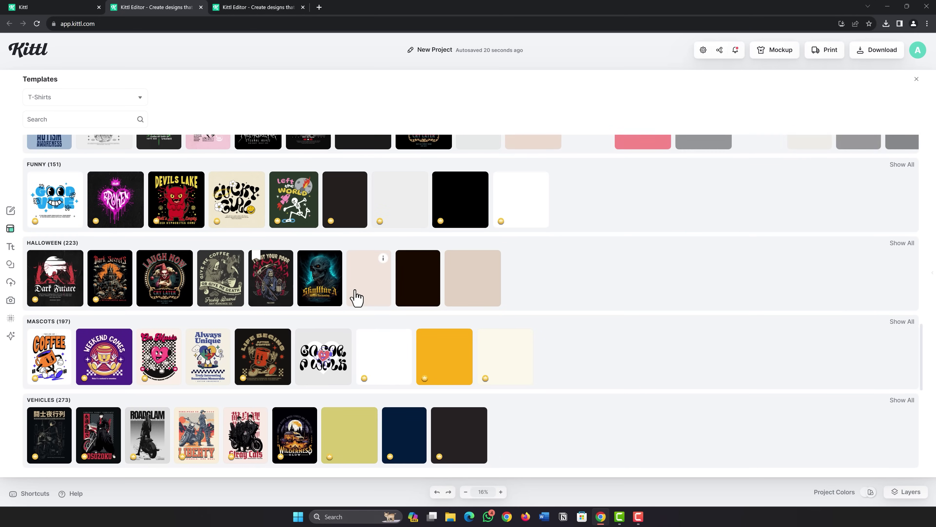
{"action": "scroll", "coordinate": [356, 298], "scroll_direction": "up", "scroll_amount": 15}
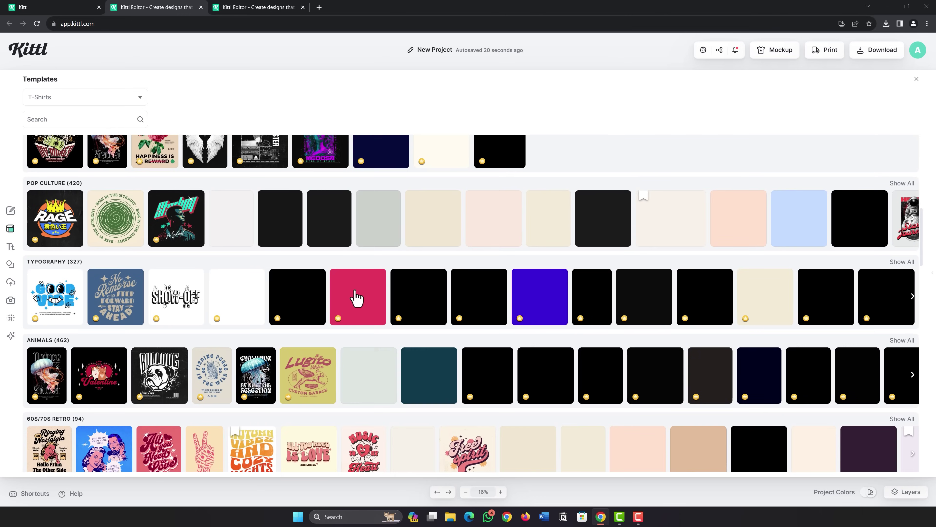
{"action": "scroll", "coordinate": [356, 298], "scroll_direction": "up", "scroll_amount": 5}
{"action": "left_click", "coordinate": [53, 119]}
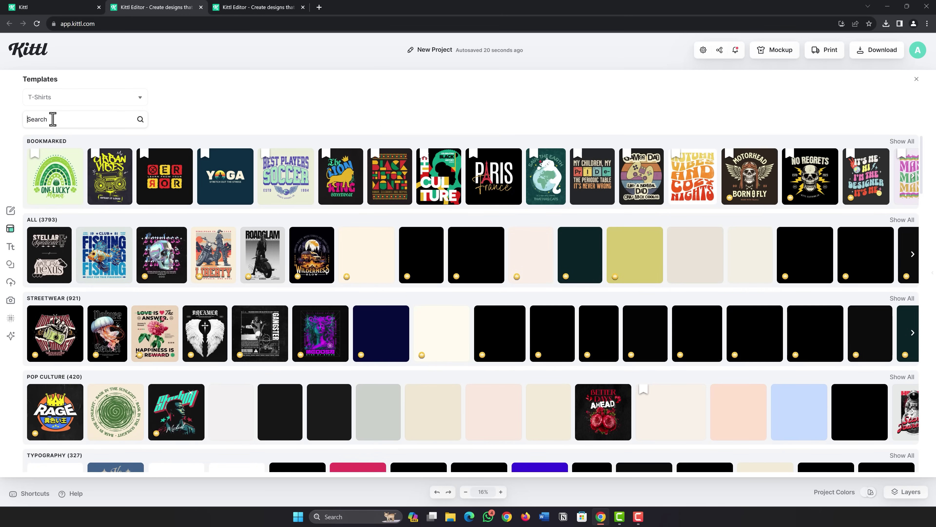
{"action": "type", "text": "killer"}
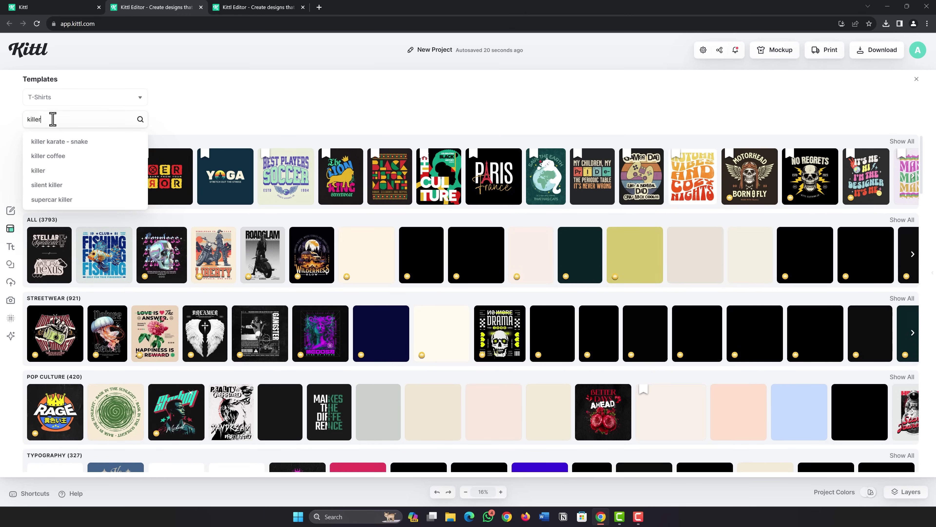
{"action": "key", "text": "Return"}
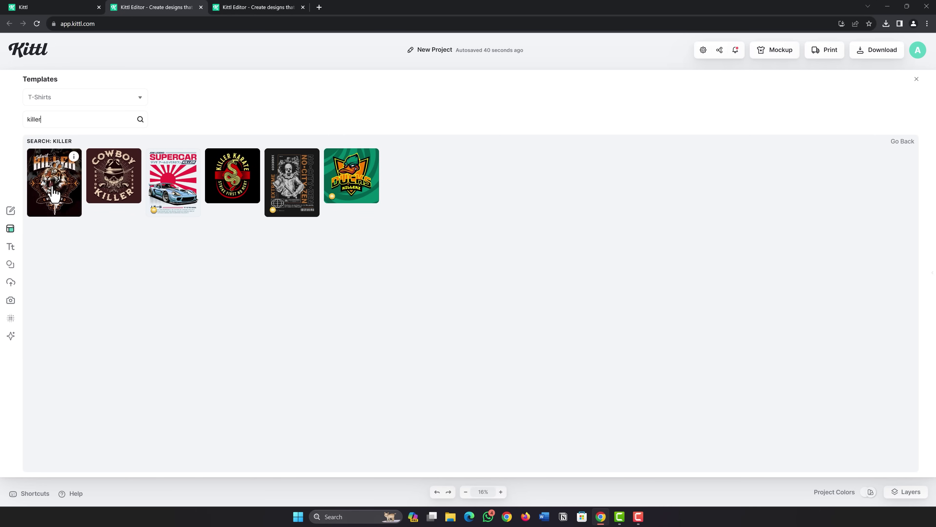
{"action": "left_click", "coordinate": [54, 194]}
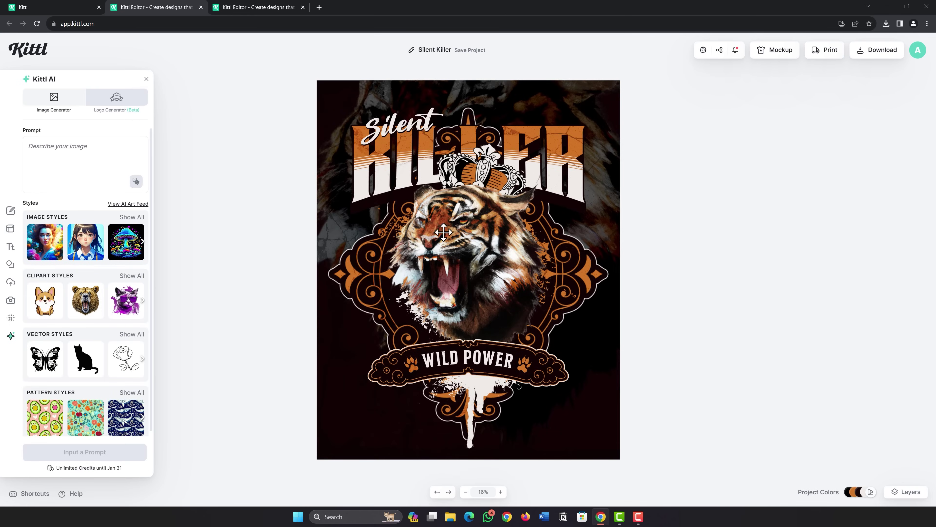
Review the template's layers and hide the Texture and Tiger layers
{"action": "left_click", "coordinate": [461, 242]}
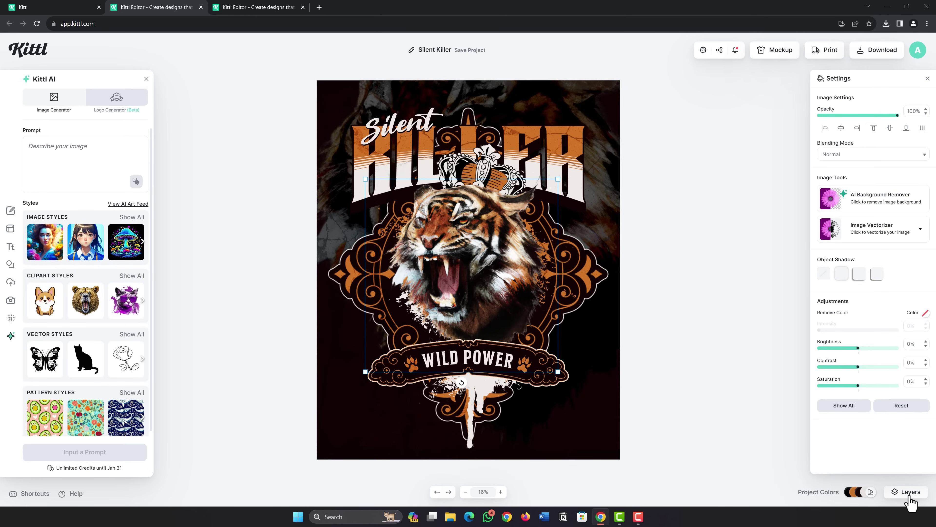
{"action": "left_click", "coordinate": [910, 493]}
{"action": "scroll", "coordinate": [878, 418], "scroll_direction": "down", "scroll_amount": 3}
{"action": "scroll", "coordinate": [878, 418], "scroll_direction": "up", "scroll_amount": 3}
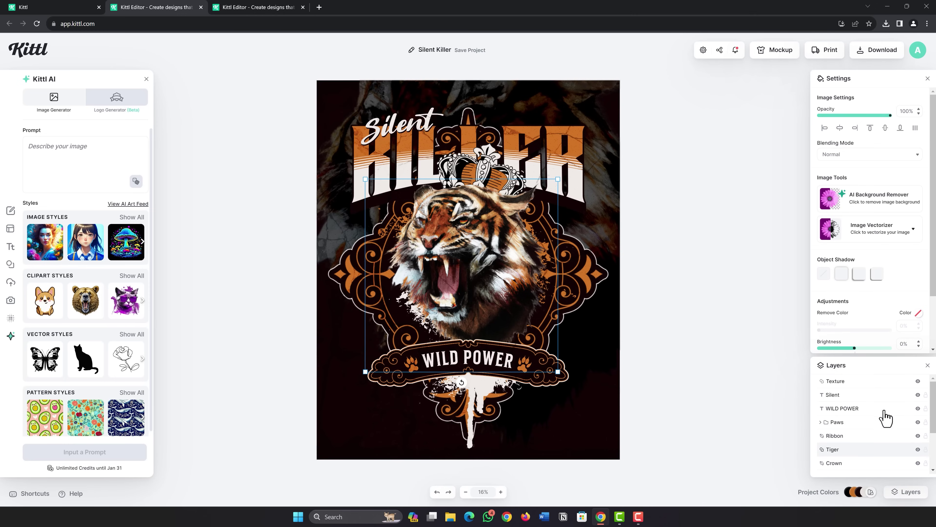
{"action": "scroll", "coordinate": [886, 417], "scroll_direction": "down", "scroll_amount": 3}
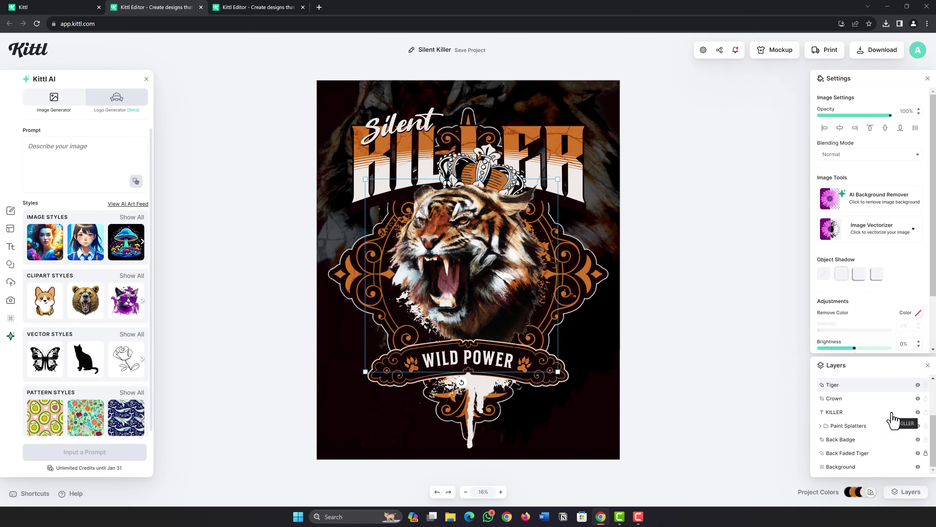
{"action": "scroll", "coordinate": [867, 419], "scroll_direction": "up", "scroll_amount": 1}
{"action": "scroll", "coordinate": [857, 421], "scroll_direction": "down", "scroll_amount": 1}
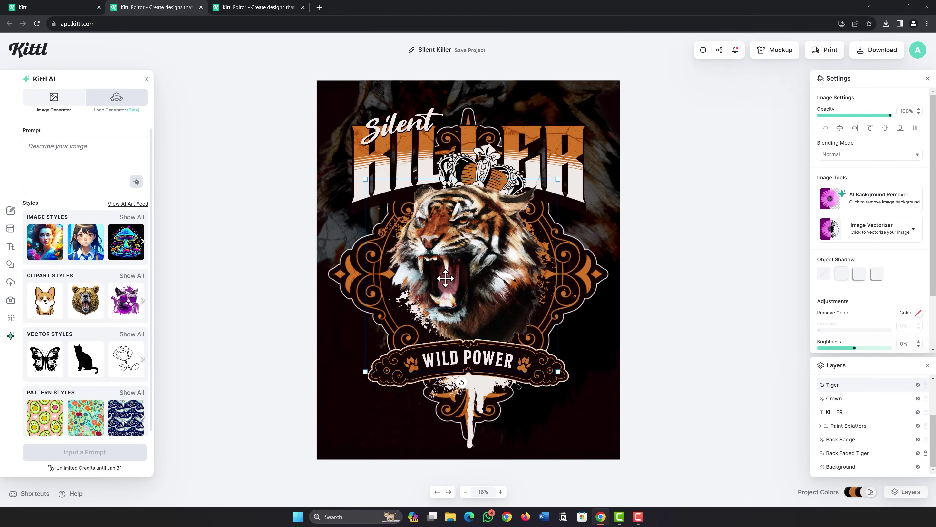
{"action": "scroll", "coordinate": [847, 451], "scroll_direction": "up", "scroll_amount": 3}
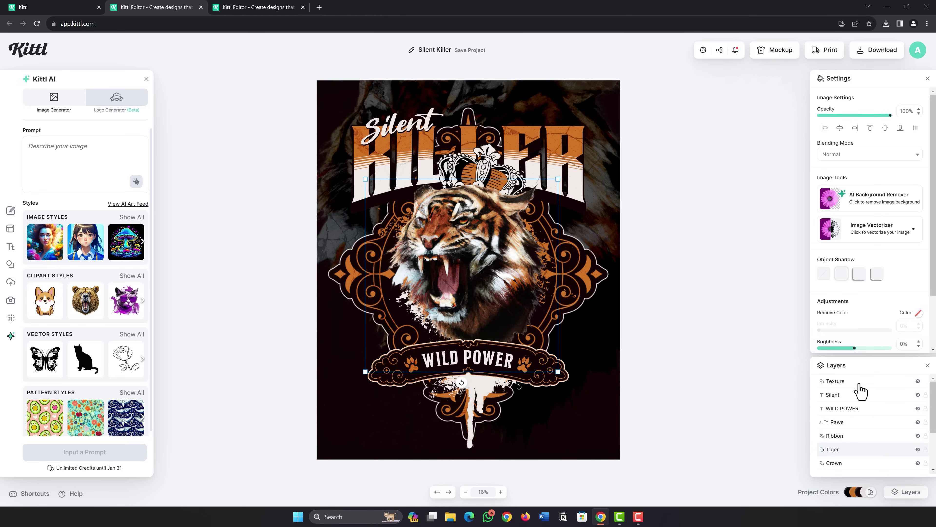
{"action": "left_click", "coordinate": [918, 381]}
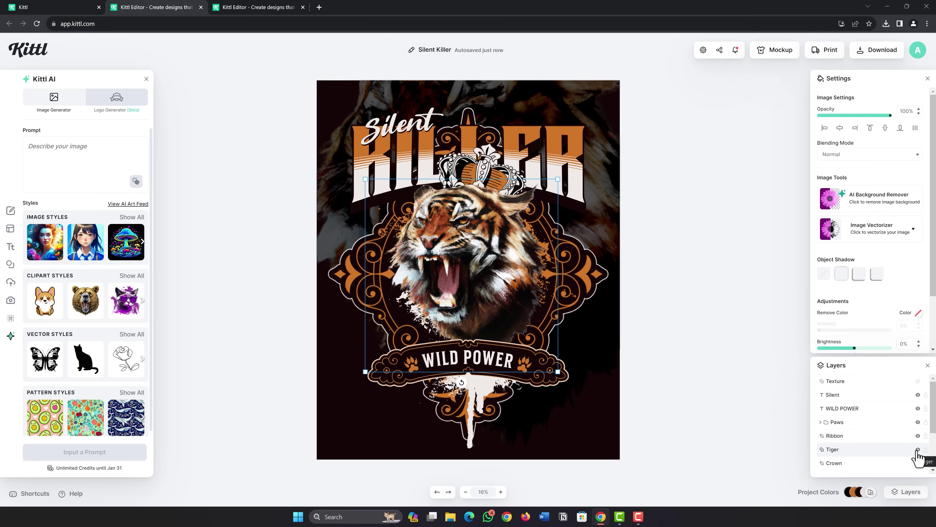
{"action": "left_click", "coordinate": [917, 450]}
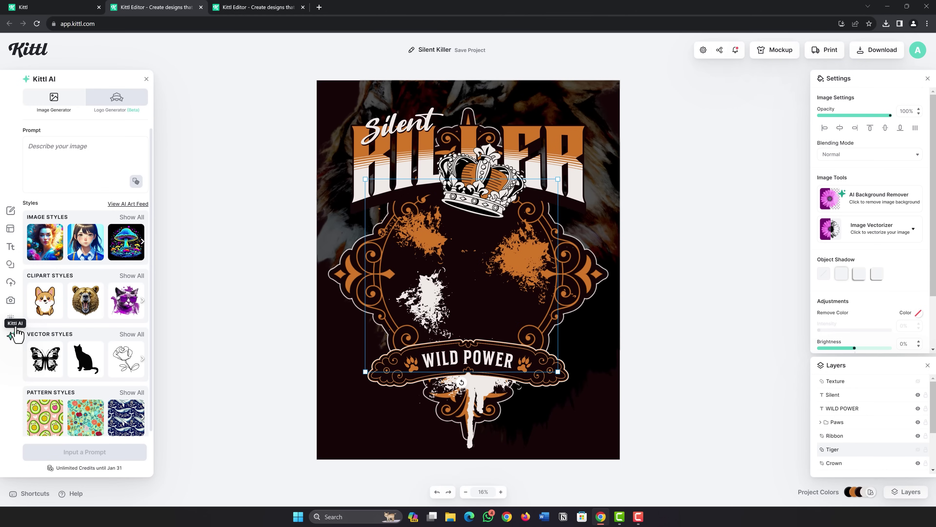
Generate an AI image from the prompt "angry lion face" in the Detailed Drawing clipart style
{"action": "left_click", "coordinate": [65, 164]}
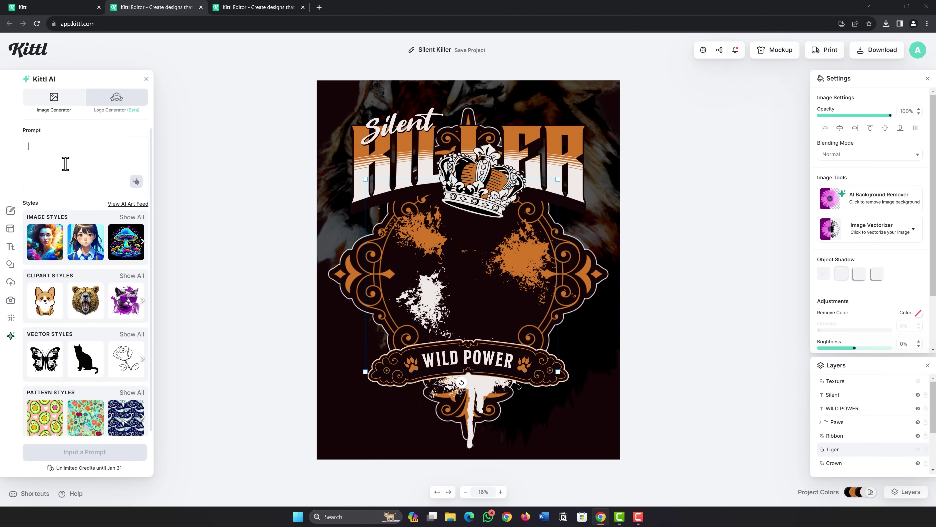
{"action": "type", "text": "angry lion face"}
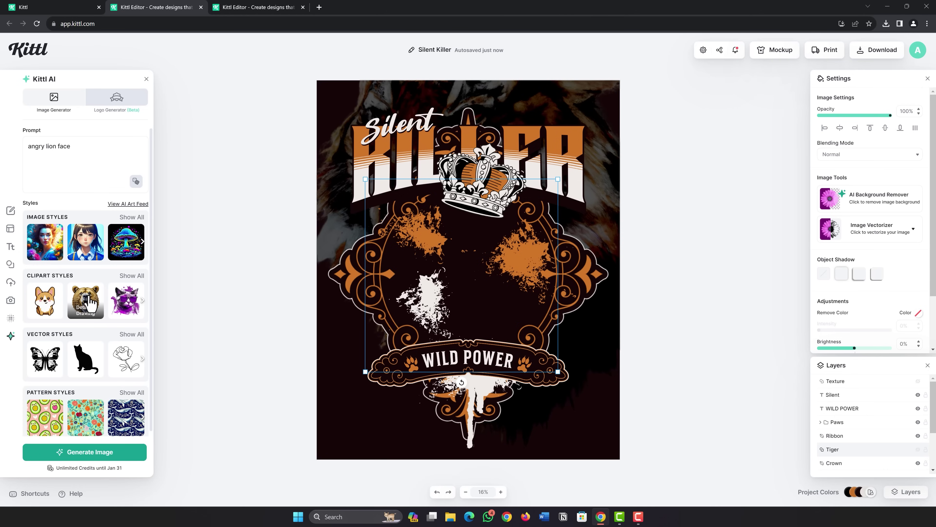
{"action": "left_click", "coordinate": [90, 304]}
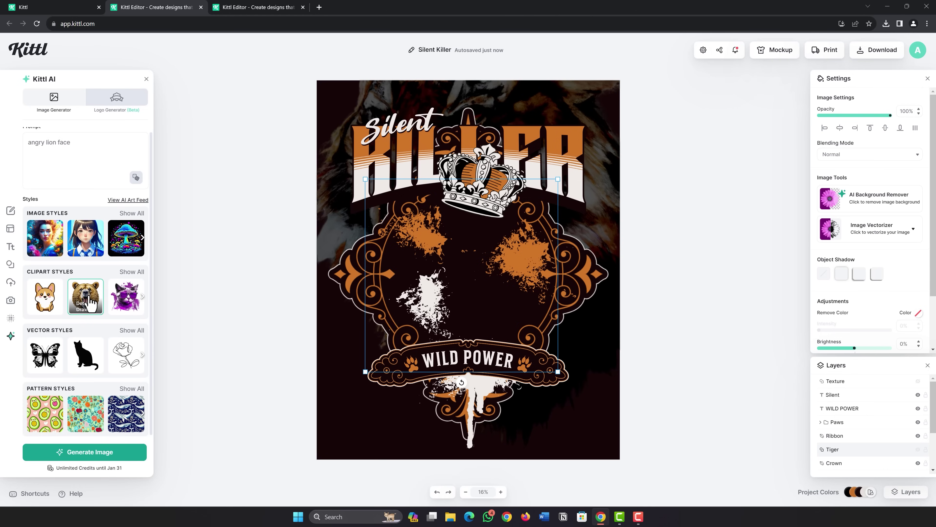
{"action": "left_click", "coordinate": [88, 457]}
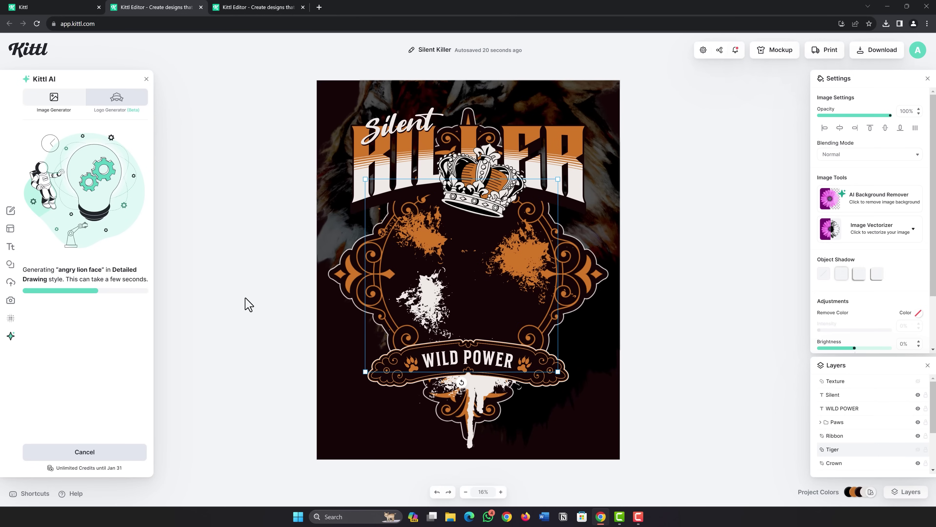
Centre the generated lion over the ornamental badge and remove its white background
{"action": "left_click_drag", "start_coordinate": [523, 323], "coordinate": [482, 297]}
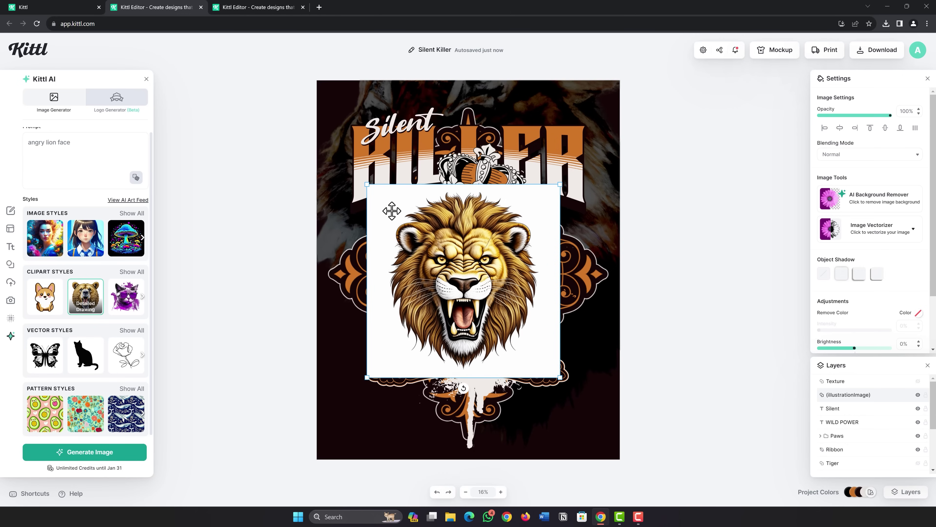
{"action": "left_click_drag", "start_coordinate": [392, 211], "coordinate": [445, 219]}
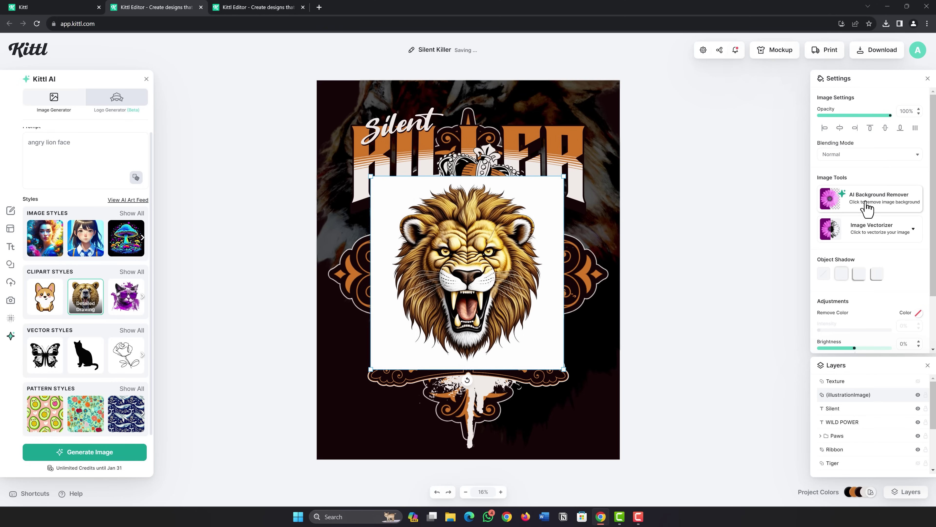
{"action": "left_click", "coordinate": [867, 207]}
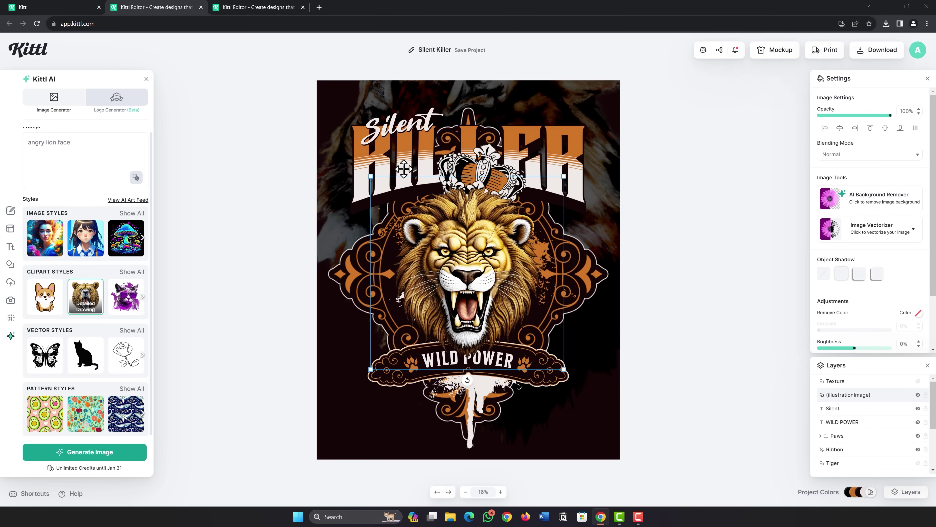
Scale the lion down slightly, layered behind the WILD POWER ribbon, and nudge the crown onto its head
{"action": "mouse_move", "coordinate": [370, 369]}
{"action": "left_mouse_down"}
{"action": "mouse_move", "coordinate": [378, 352]}
{"action": "mouse_move", "coordinate": [372, 364]}
{"action": "left_mouse_up"}
{"action": "left_click_drag", "start_coordinate": [486, 284], "coordinate": [490, 175]}
{"action": "left_click", "coordinate": [476, 168]}
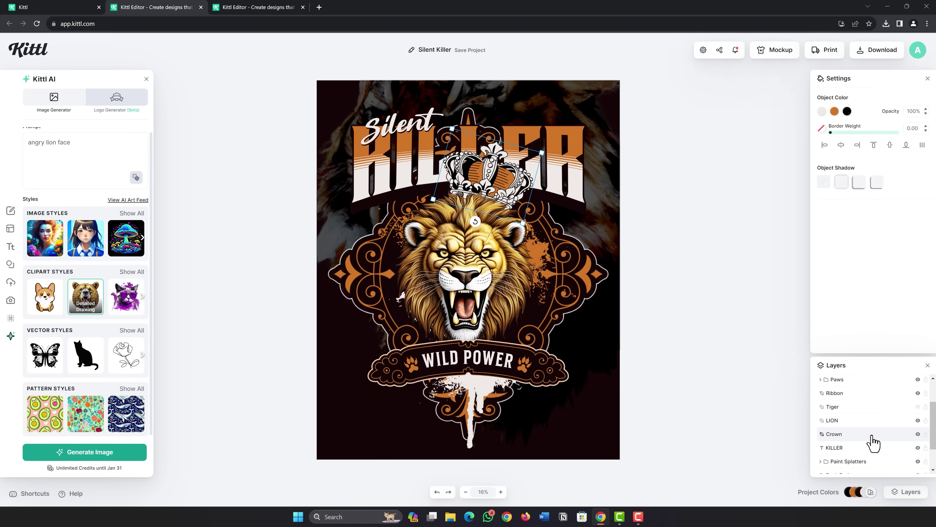
Hide the Crown layer and move the lion up to just below the KILLER title
{"action": "left_click", "coordinate": [918, 433]}
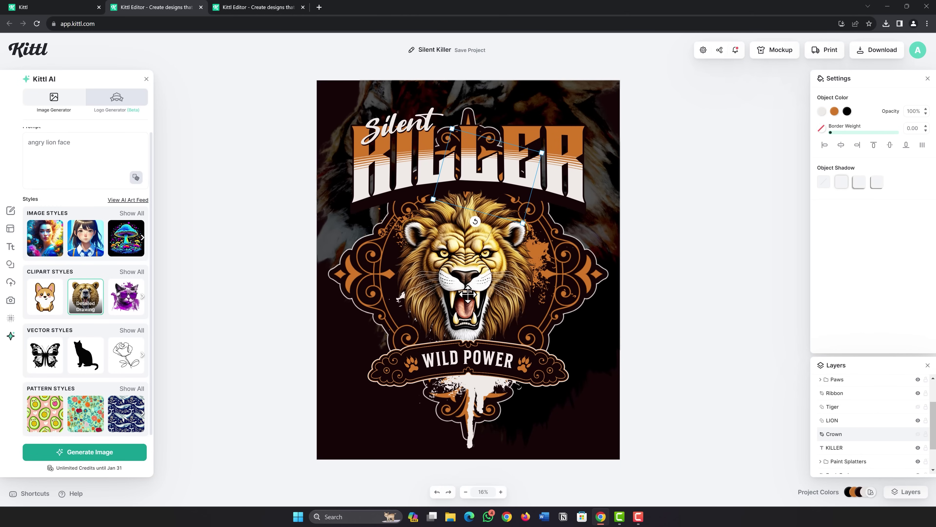
{"action": "left_click_drag", "start_coordinate": [469, 293], "coordinate": [469, 276]}
{"action": "left_click", "coordinate": [328, 247]}
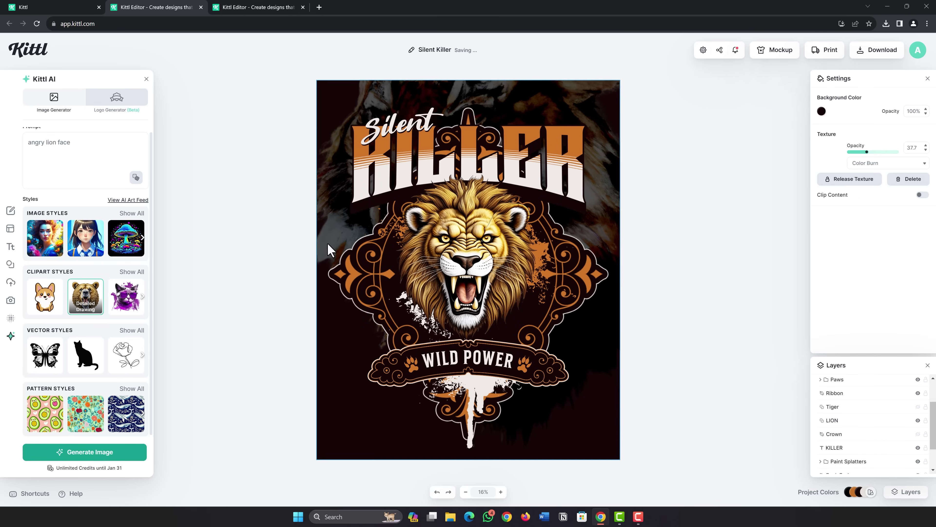
{"action": "left_click", "coordinate": [695, 286]}
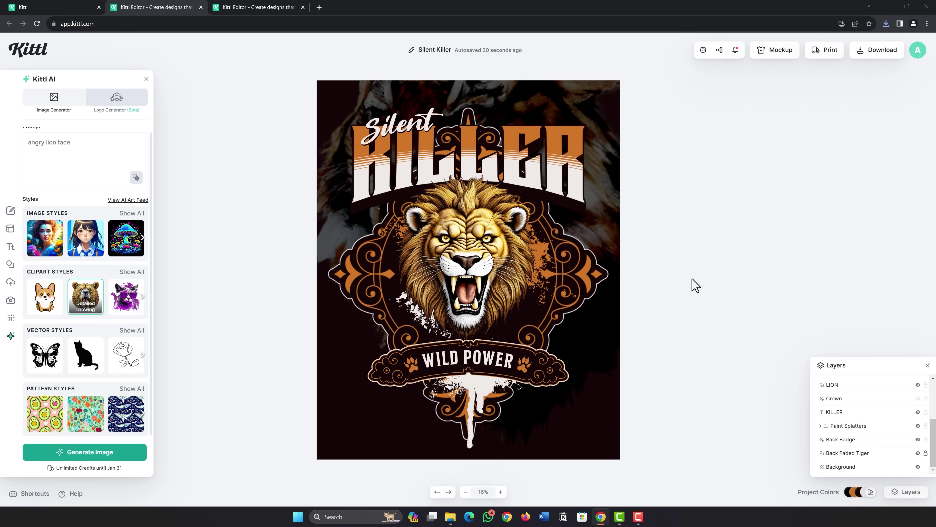